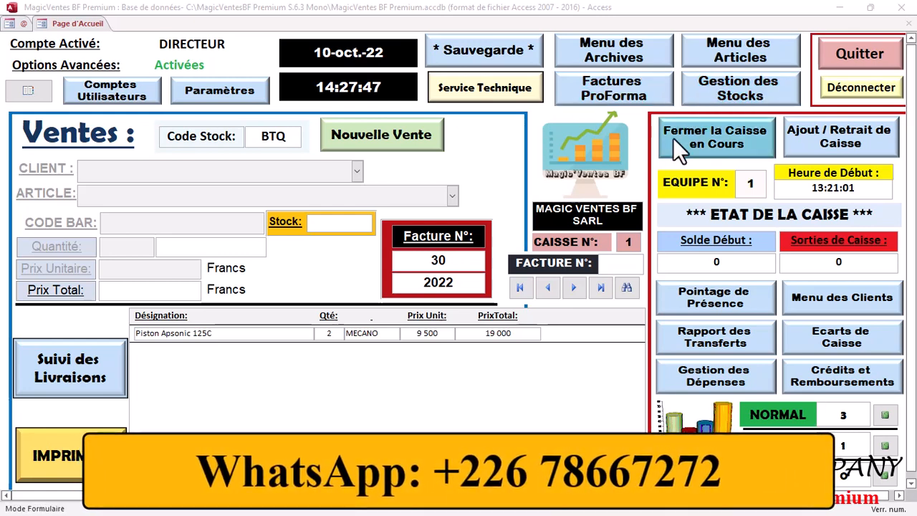
Step: Open the stock additions and withdrawals form from stock management and confirm Boutique as the stock to modify
{"action": "left_click", "coordinate": [723, 83]}
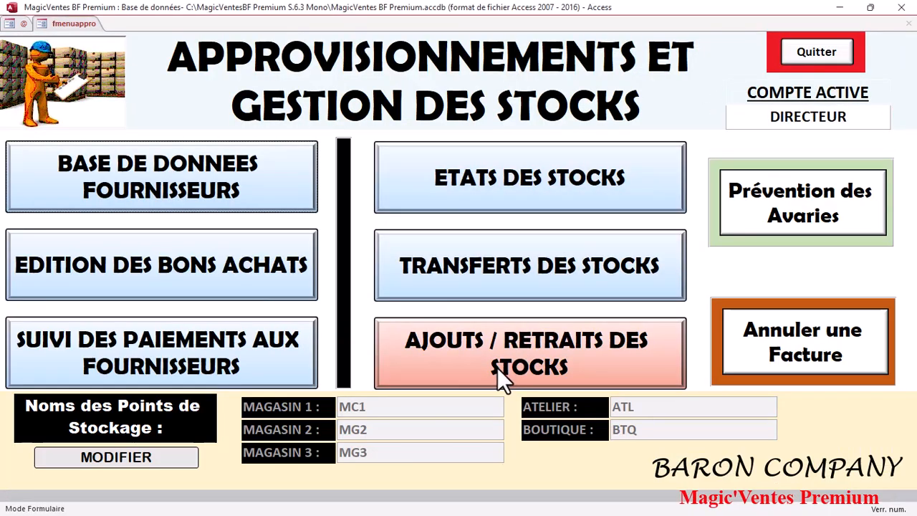
{"action": "left_click", "coordinate": [495, 368]}
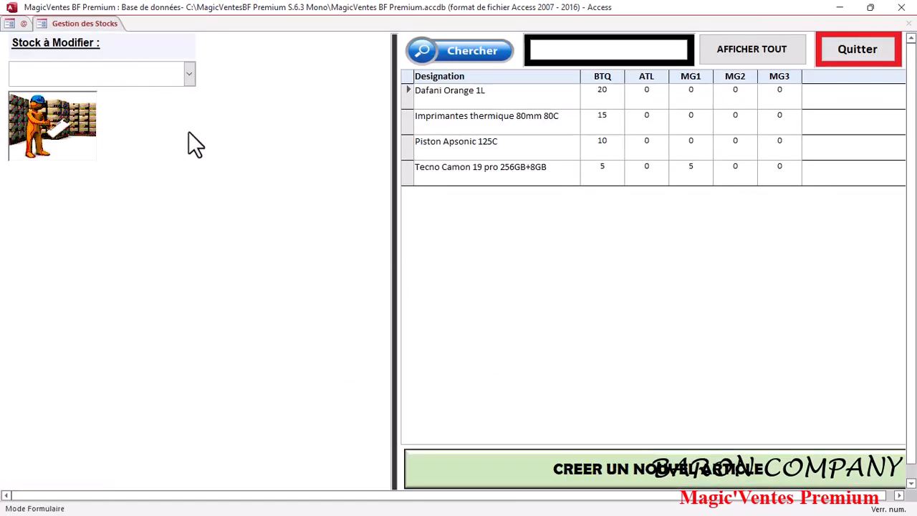
{"action": "left_click", "coordinate": [190, 75]}
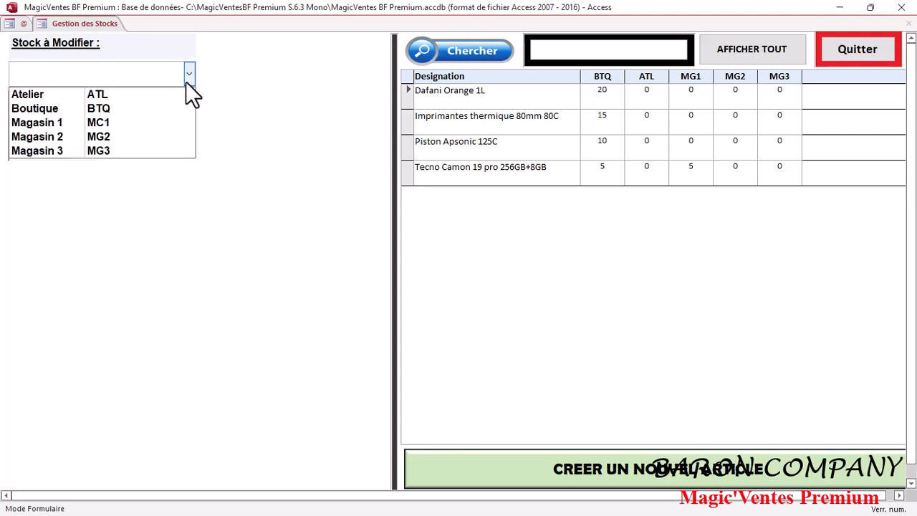
{"action": "left_click", "coordinate": [133, 109]}
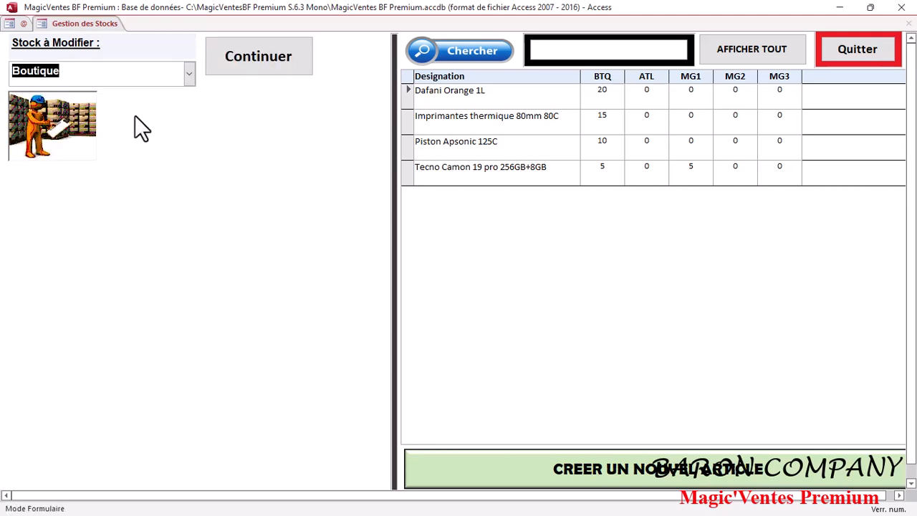
{"action": "left_click", "coordinate": [237, 65]}
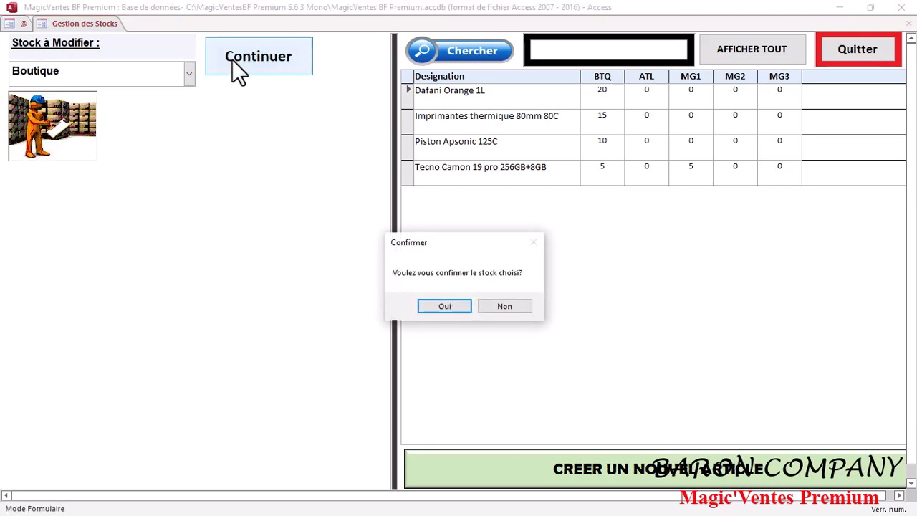
{"action": "left_click", "coordinate": [461, 311]}
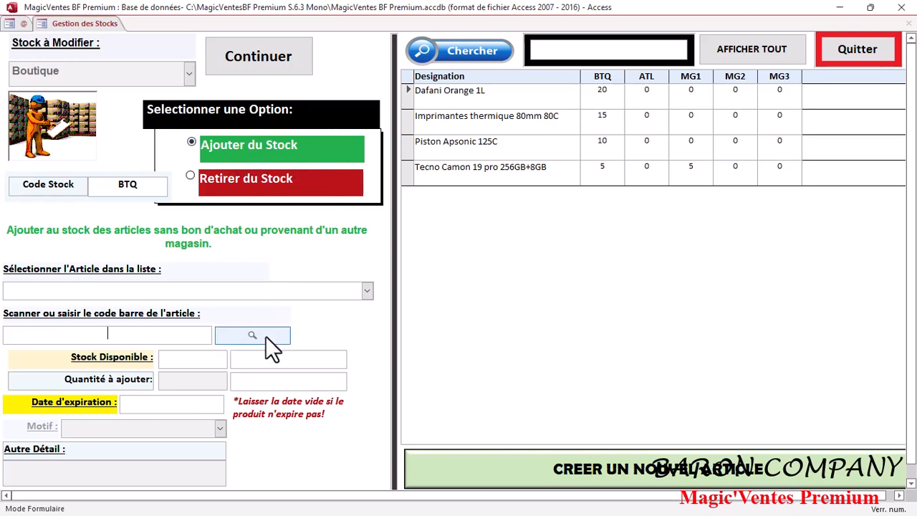
Step: Withdraw 5 units of Imprimantes thermique 80mm 80C from the Boutique stock with the reason Correction
{"action": "left_click", "coordinate": [209, 185]}
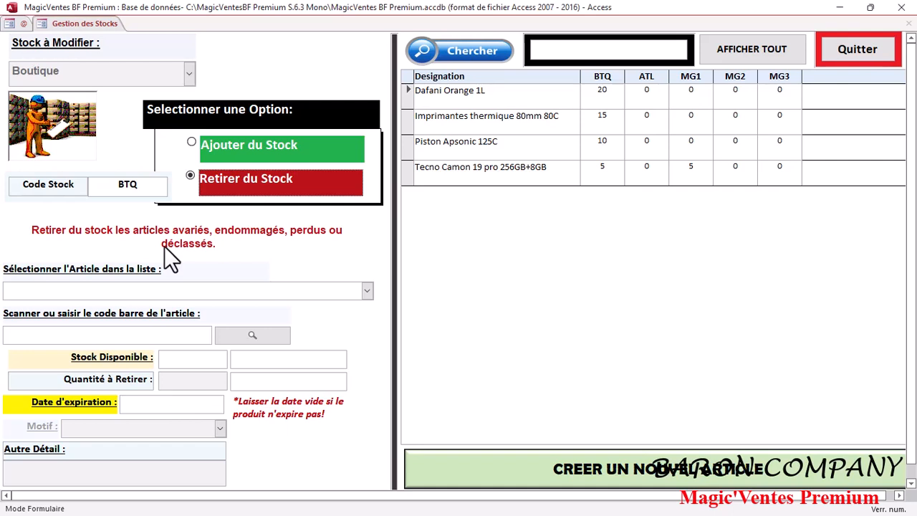
{"action": "left_click", "coordinate": [367, 291]}
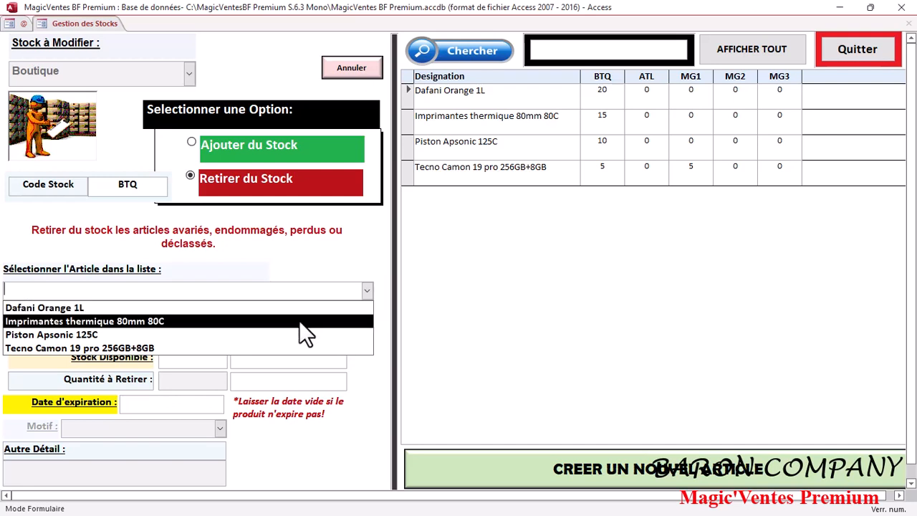
{"action": "left_click", "coordinate": [300, 322]}
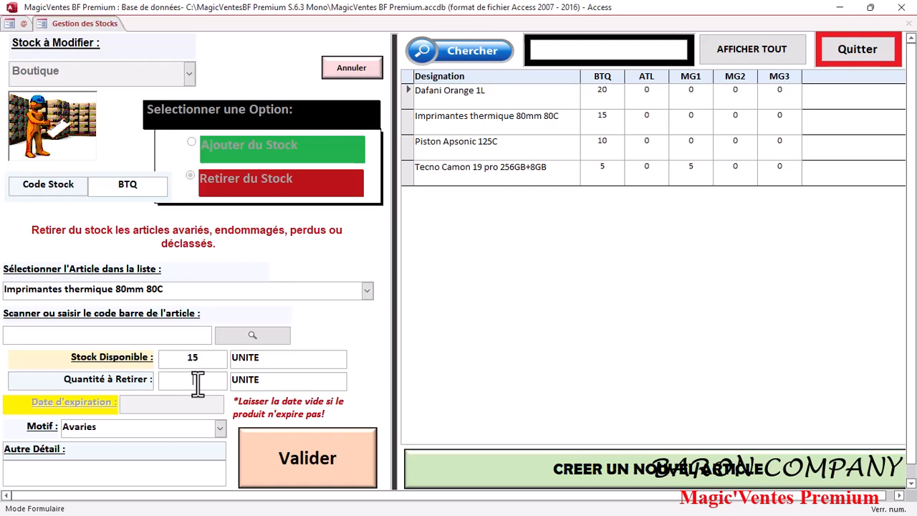
{"action": "type", "text": "5"}
{"action": "left_click", "coordinate": [222, 427]}
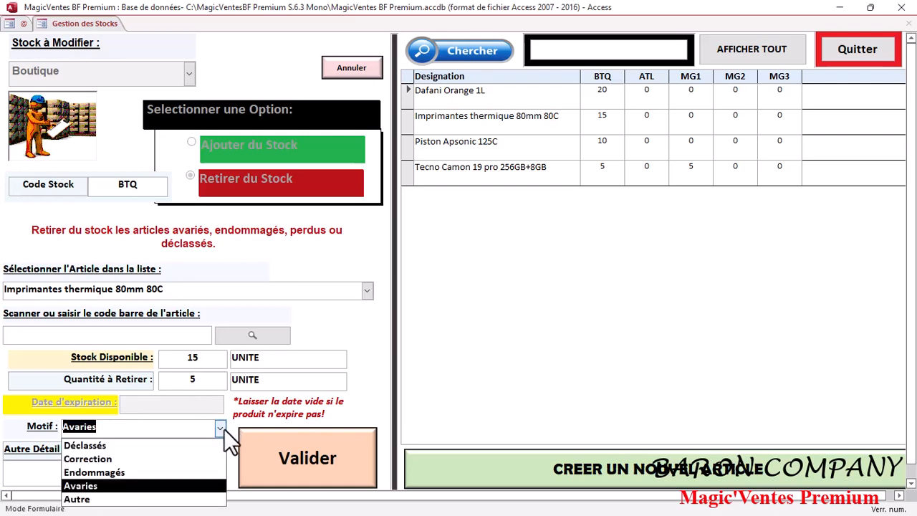
{"action": "left_click", "coordinate": [222, 430]}
{"action": "left_click", "coordinate": [222, 431]}
{"action": "left_click", "coordinate": [143, 458]}
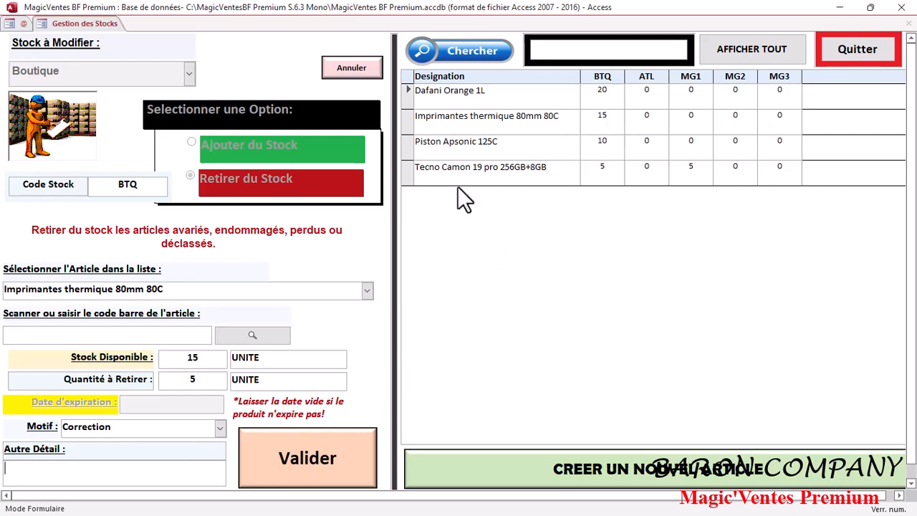
{"action": "left_click", "coordinate": [304, 453]}
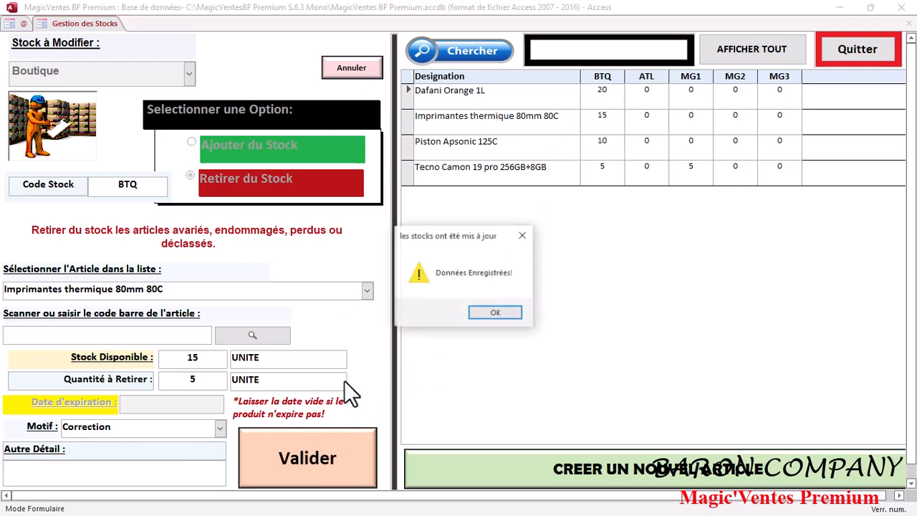
{"action": "left_click", "coordinate": [496, 311]}
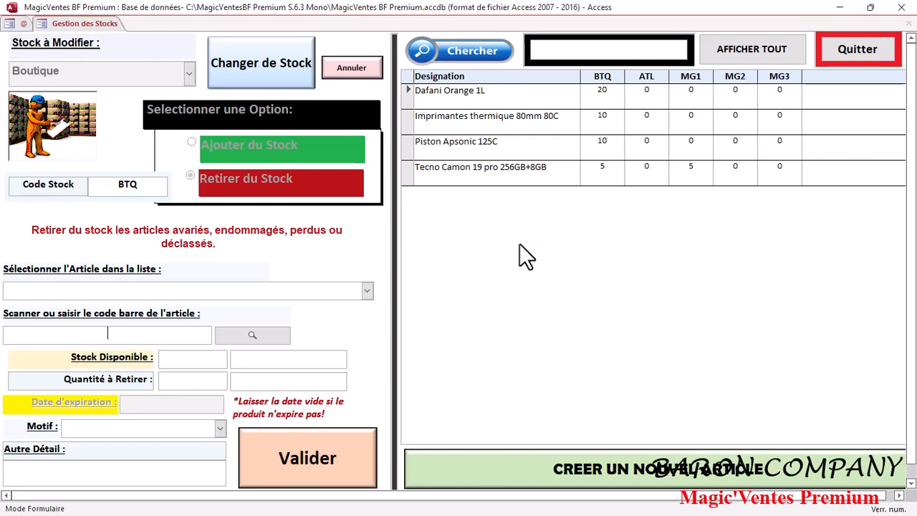
Step: Withdraw 5 units of Dafani Orange 1L from the Boutique stock with the reason Avaries
{"action": "left_click", "coordinate": [368, 291]}
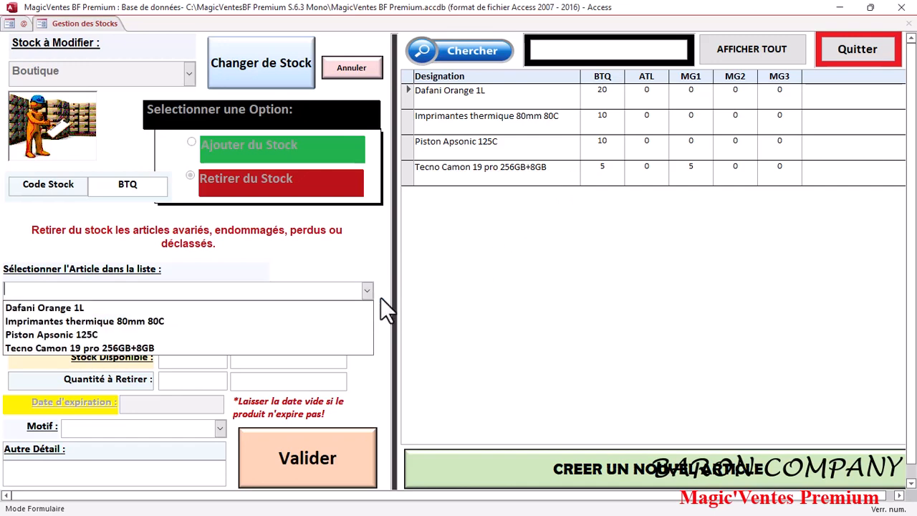
{"action": "left_click", "coordinate": [319, 309]}
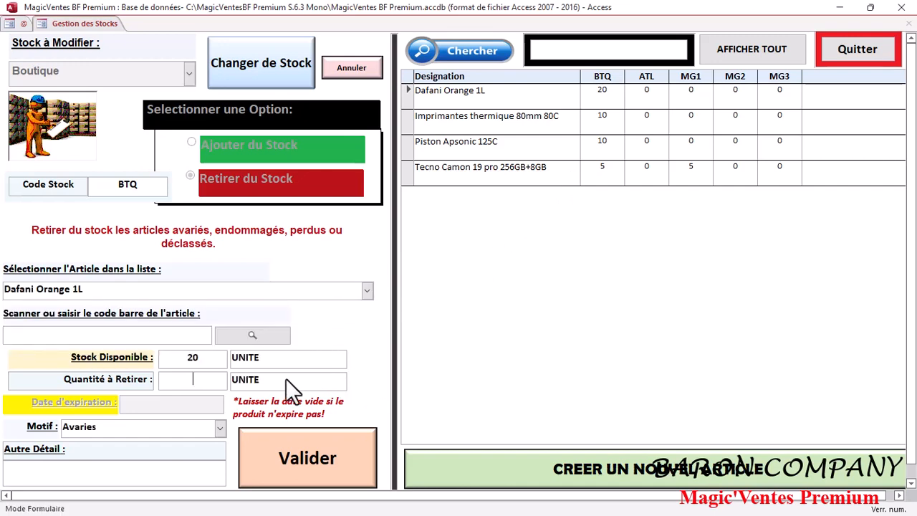
{"action": "type", "text": "5"}
{"action": "left_click", "coordinate": [257, 450]}
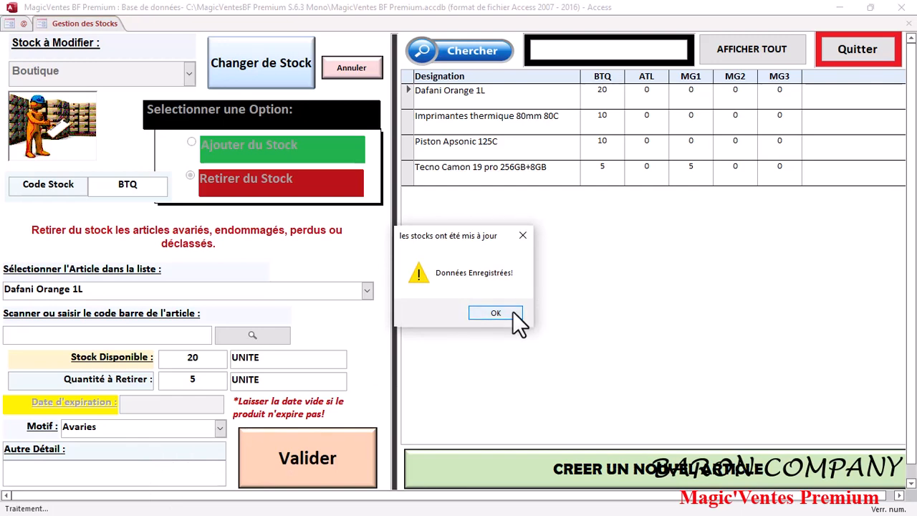
{"action": "left_click", "coordinate": [513, 311]}
{"action": "left_click", "coordinate": [159, 473]}
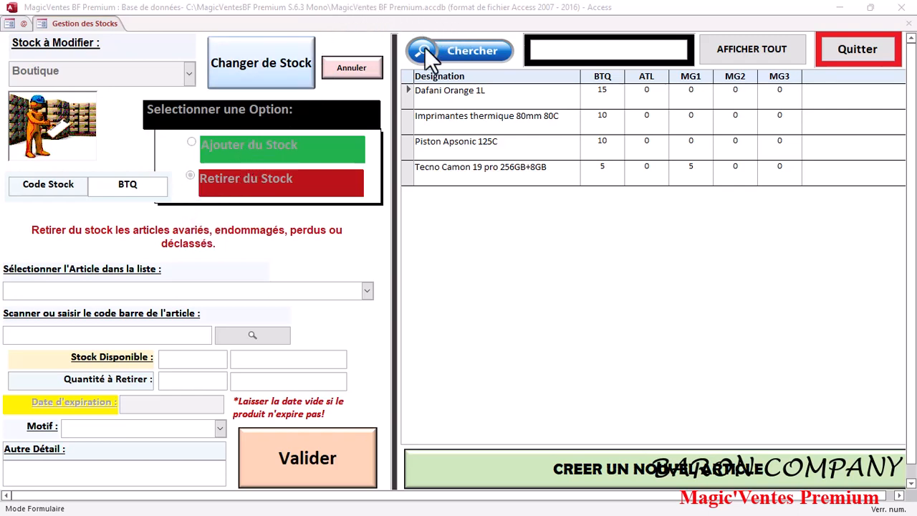
Step: Reset the form, confirm Boutique again and select Imprimantes thermique 80mm 80C for a stock addition
{"action": "left_click", "coordinate": [344, 69]}
{"action": "left_click", "coordinate": [192, 75]}
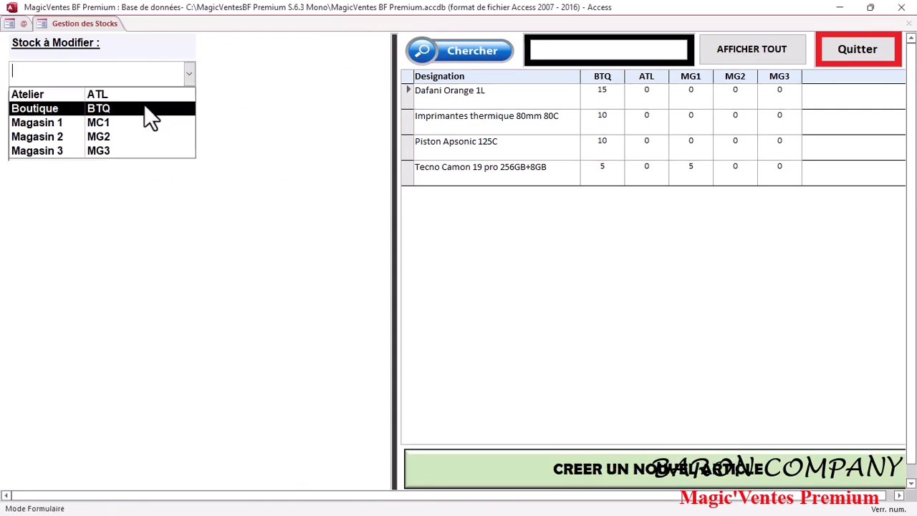
{"action": "left_click", "coordinate": [144, 104]}
{"action": "left_click", "coordinate": [276, 53]}
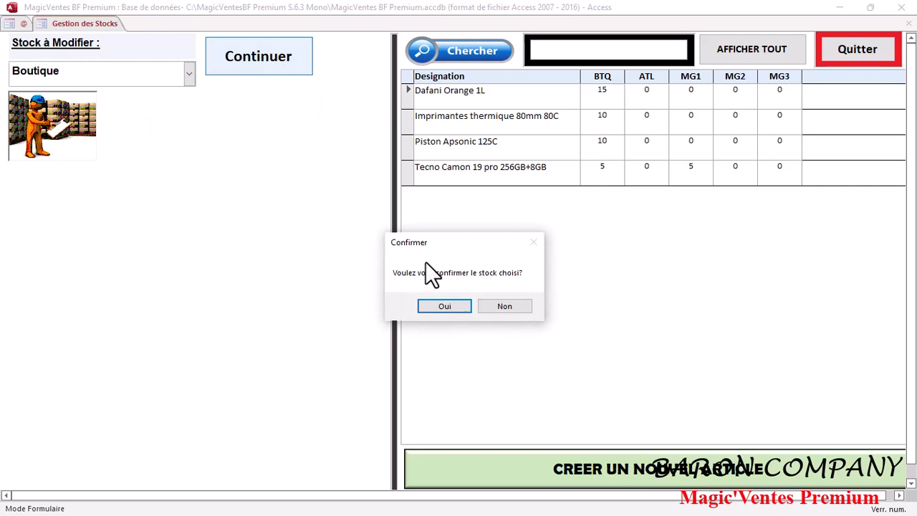
{"action": "left_click", "coordinate": [445, 306]}
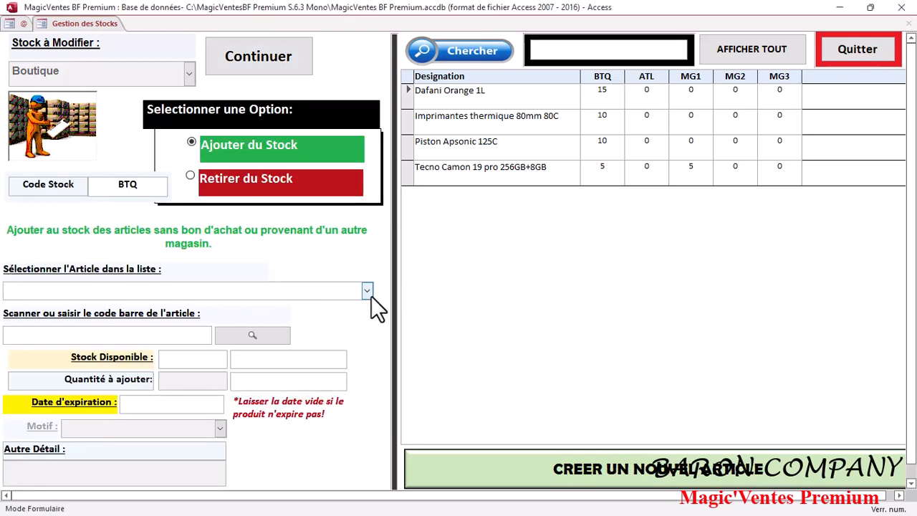
{"action": "left_click", "coordinate": [368, 291]}
{"action": "left_click", "coordinate": [333, 316]}
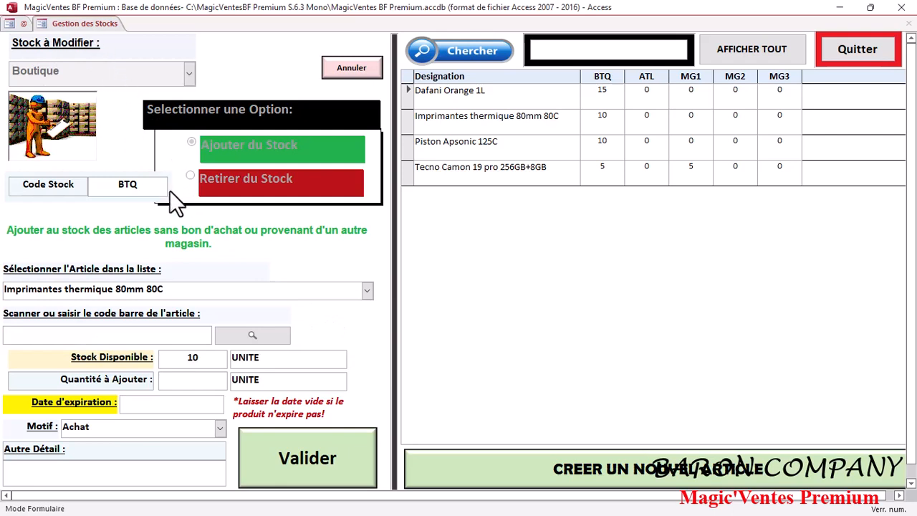
Step: Cancel the pending stock addition and confirm Magasin 1 as the stock to modify
{"action": "left_click", "coordinate": [355, 65]}
{"action": "left_click", "coordinate": [190, 72]}
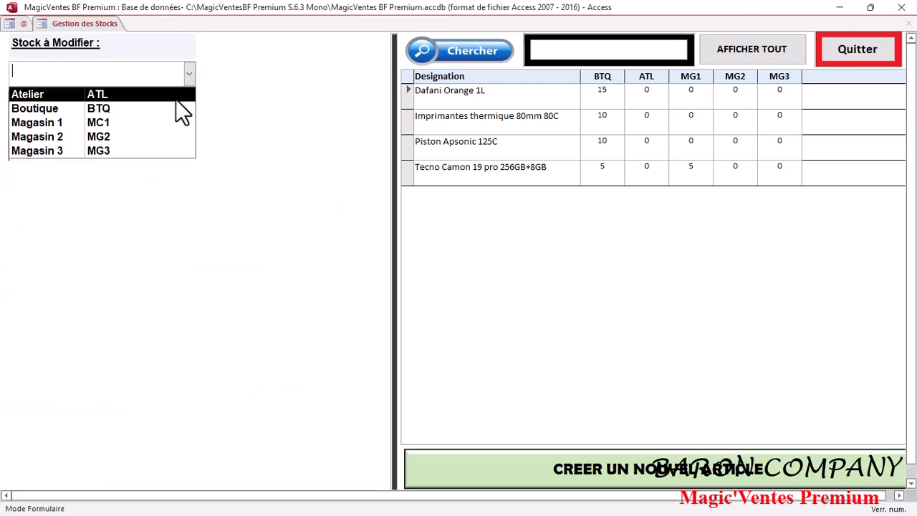
{"action": "left_click", "coordinate": [170, 109]}
{"action": "left_click", "coordinate": [259, 69]}
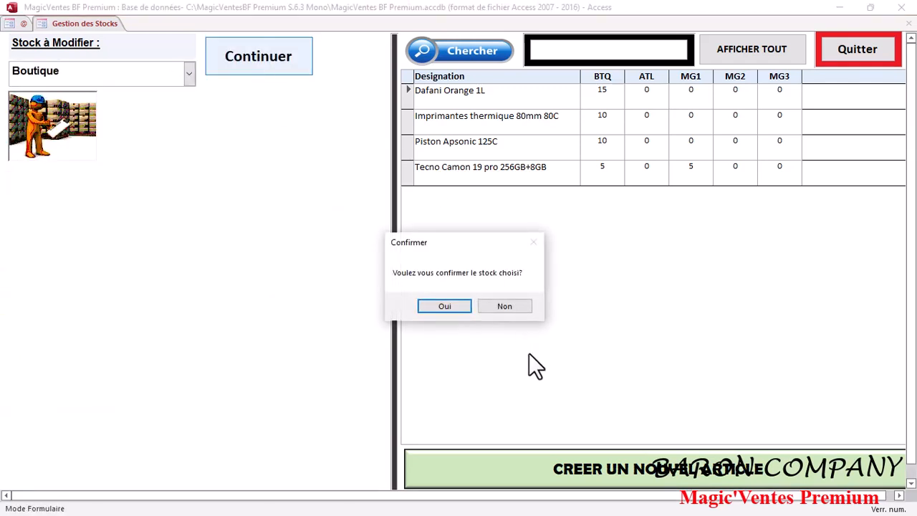
{"action": "left_click", "coordinate": [503, 308]}
{"action": "left_click", "coordinate": [189, 81]}
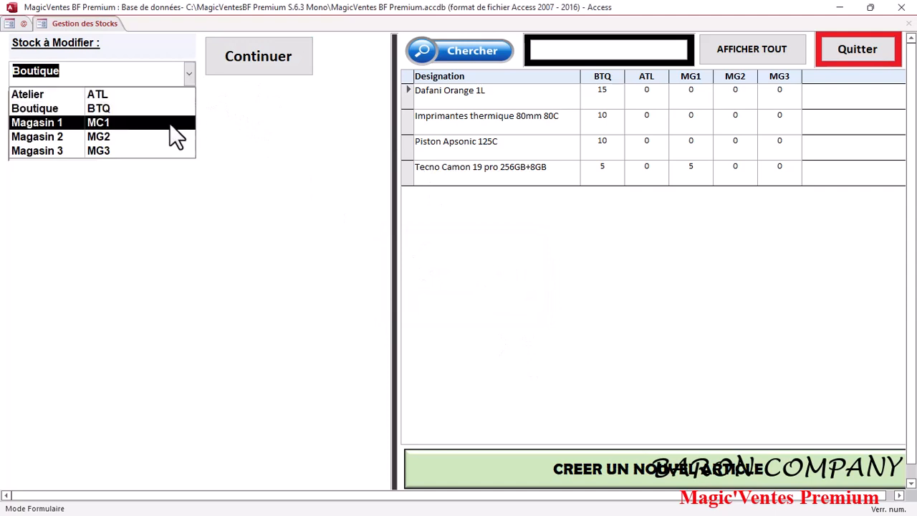
{"action": "left_click", "coordinate": [170, 123]}
{"action": "left_click", "coordinate": [255, 73]}
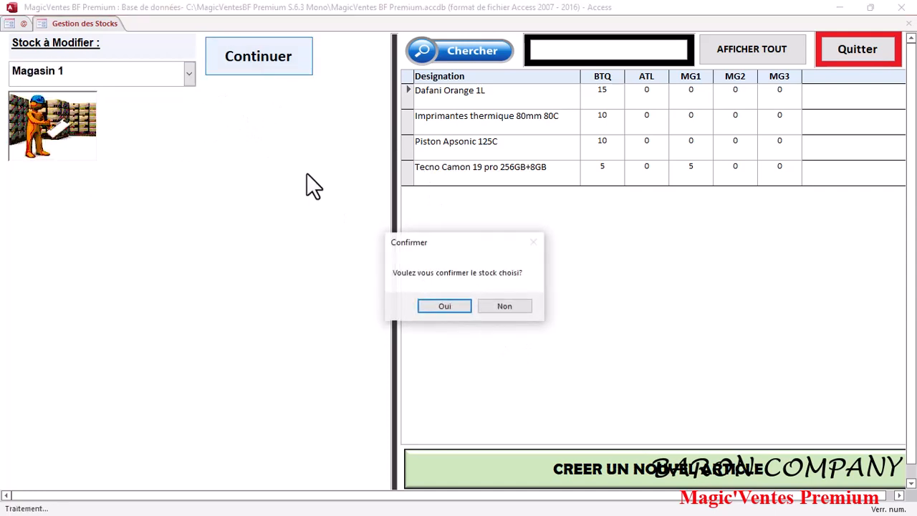
{"action": "left_click", "coordinate": [452, 305]}
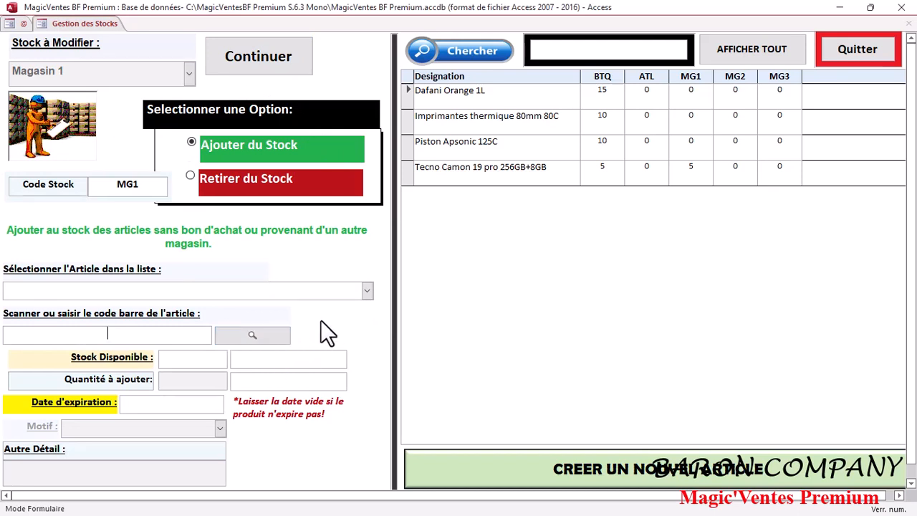
Step: Search the stock table for "tecn", then show all articles again and select the Piston Apsonic 125C row
{"action": "left_click", "coordinate": [450, 47]}
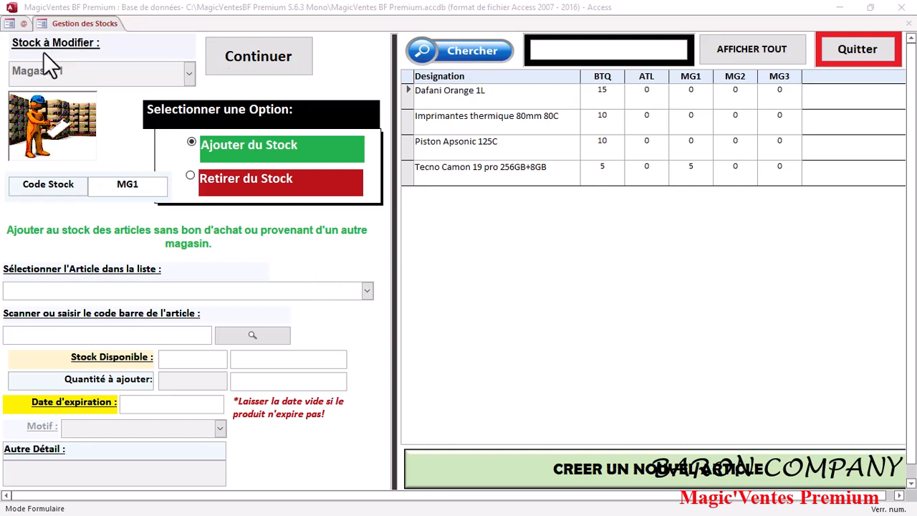
{"action": "left_click", "coordinate": [606, 49]}
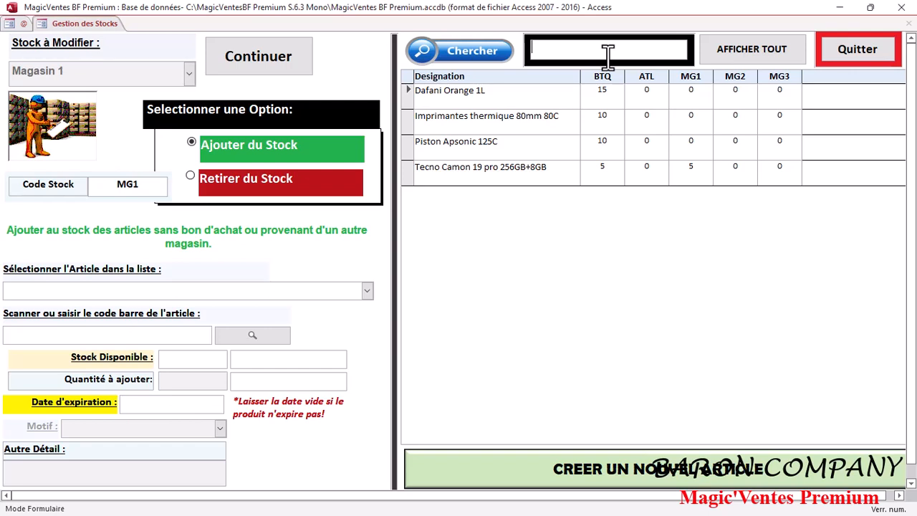
{"action": "type", "text": "t"}
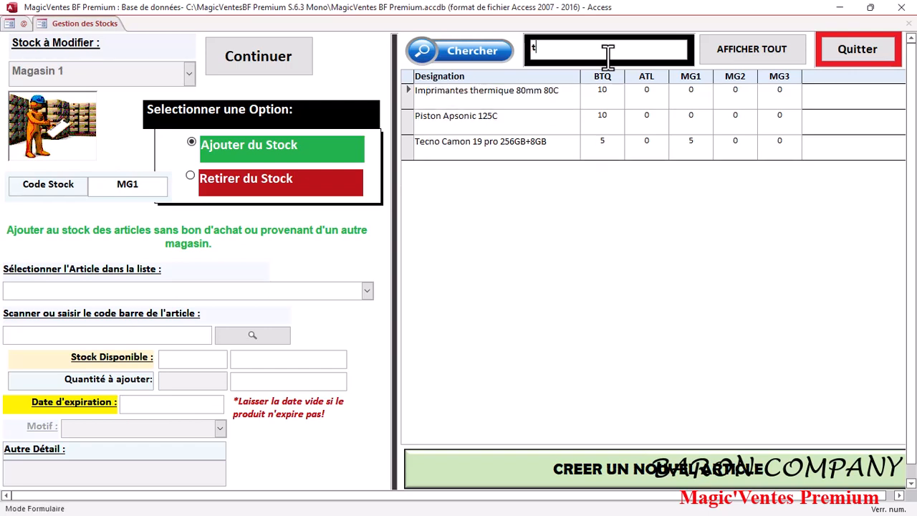
{"action": "type", "text": "ecn"}
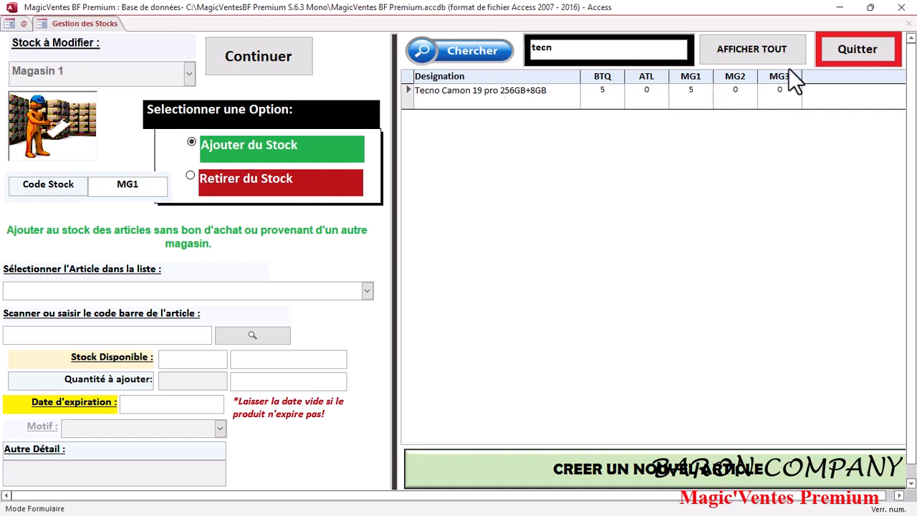
{"action": "left_click", "coordinate": [765, 50]}
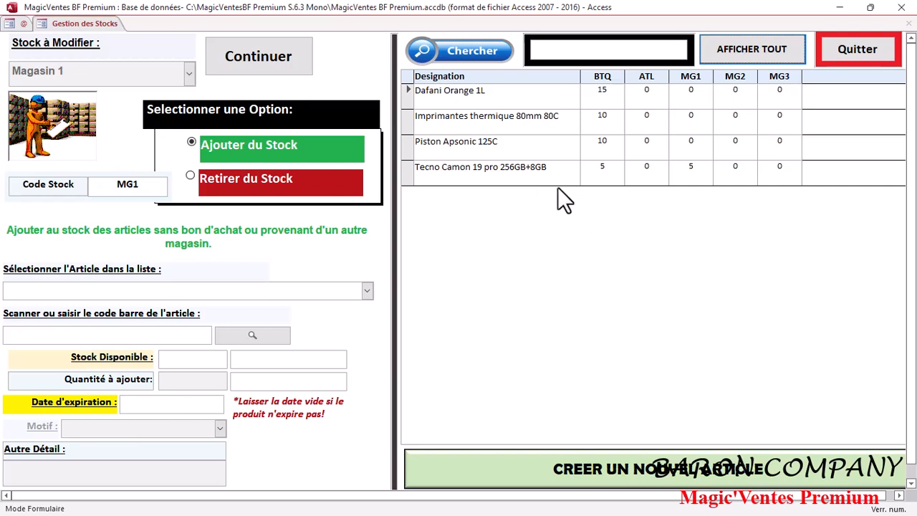
{"action": "left_click", "coordinate": [405, 145]}
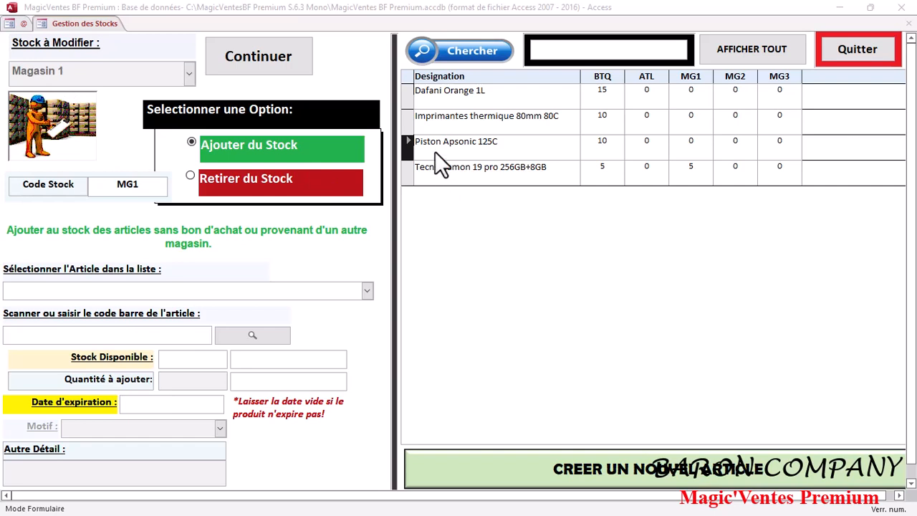
Step: Start a new article with the designation "Scranner de code barre 1100", no barcode, and the sales unit UNITE
{"action": "left_click", "coordinate": [598, 484]}
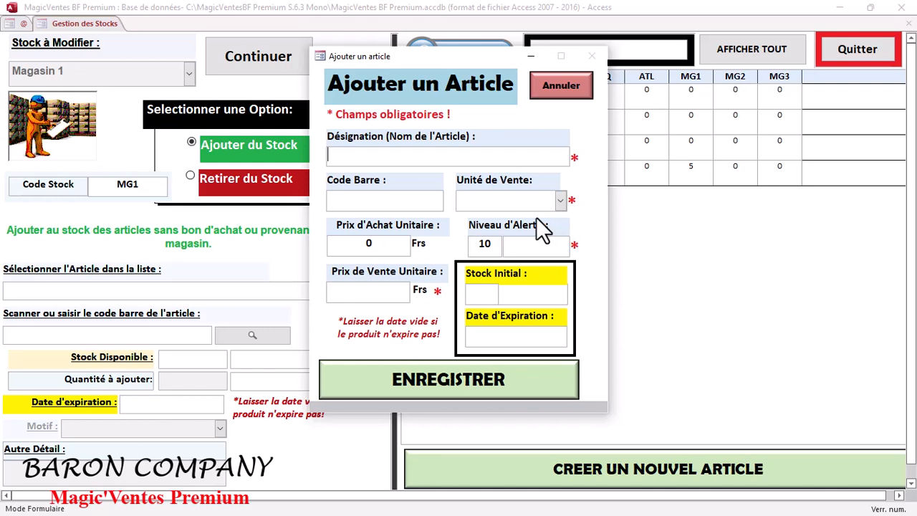
{"action": "type", "text": "Scranner de"}
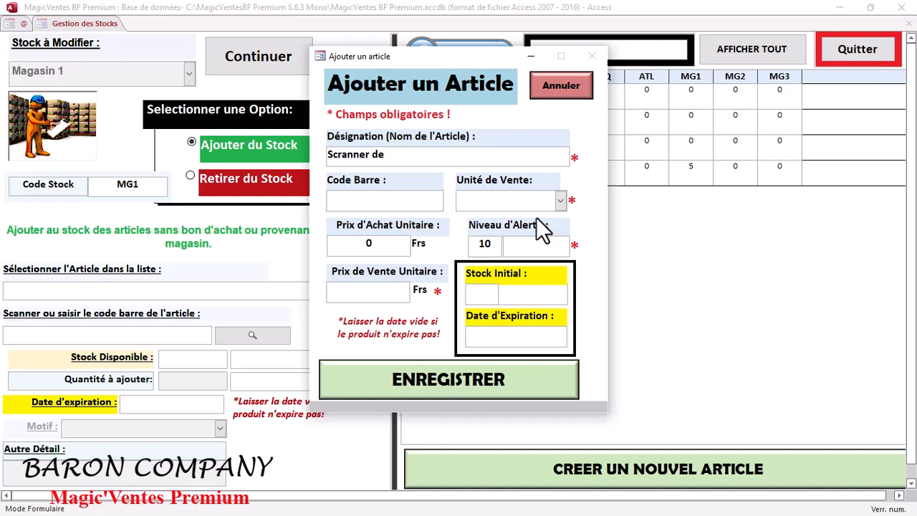
{"action": "type", "text": " code barre 1100"}
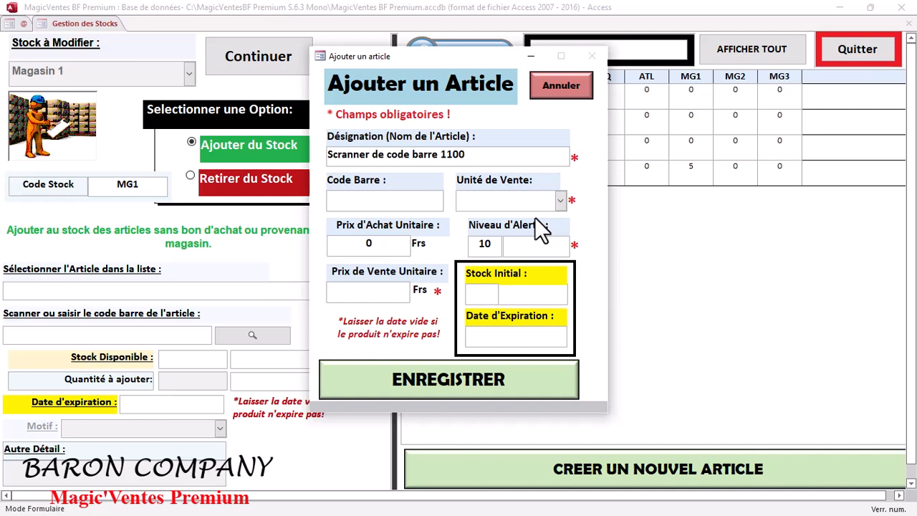
{"action": "left_click", "coordinate": [397, 204]}
{"action": "left_click", "coordinate": [563, 203]}
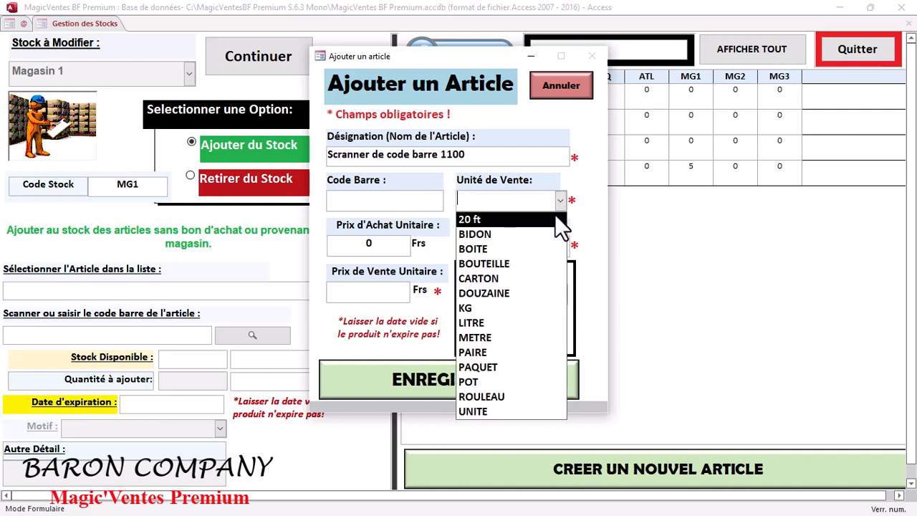
{"action": "left_click", "coordinate": [507, 411]}
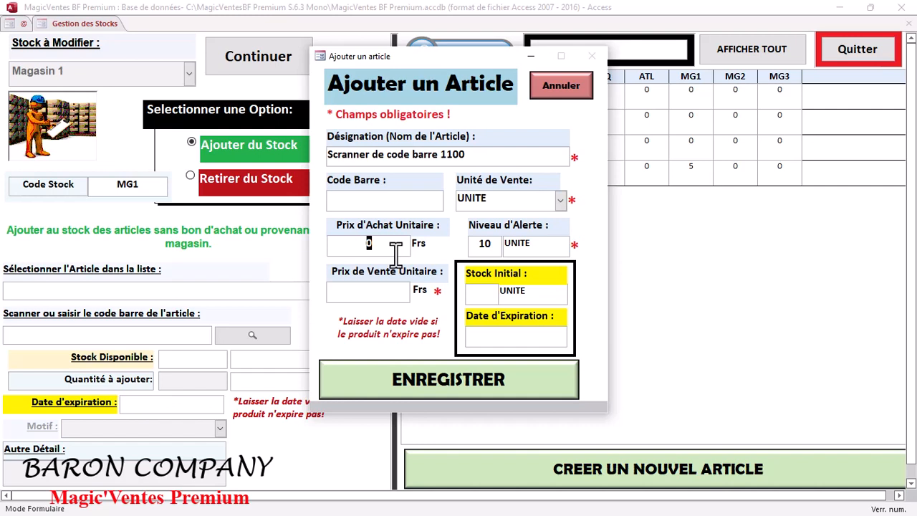
Step: Set the article's unit purchase price to 15000 Frs, alert level to 5 and unit selling price to 25000 Frs
{"action": "type", "text": "15000"}
{"action": "left_click", "coordinate": [494, 244]}
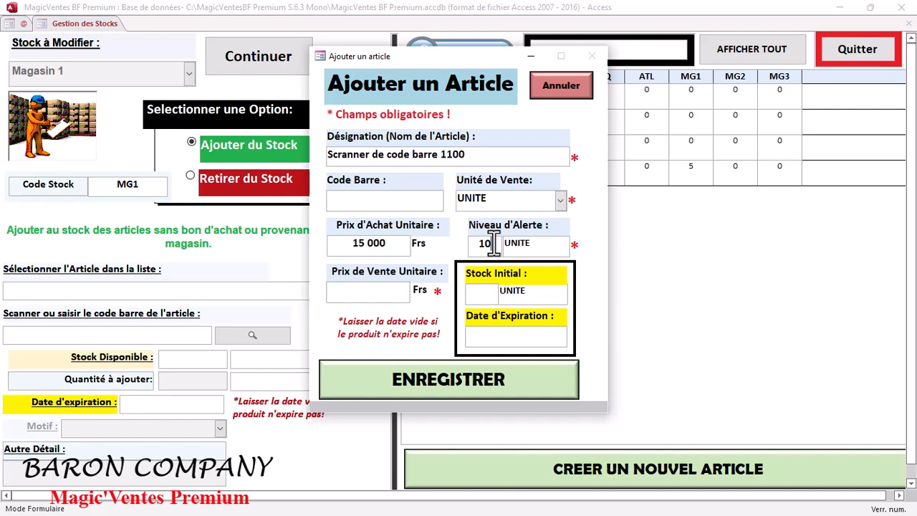
{"action": "key", "text": "BackSpace"}
{"action": "key", "text": "BackSpace"}
{"action": "type", "text": "5"}
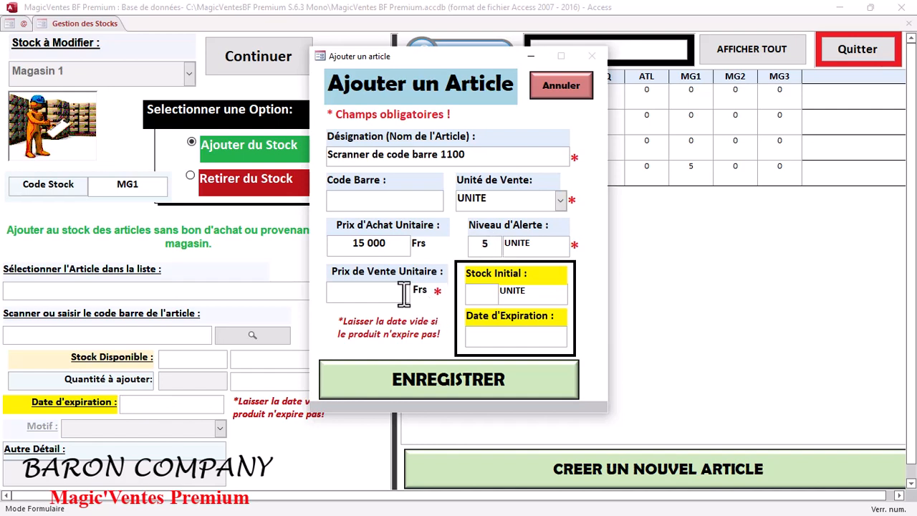
{"action": "left_click", "coordinate": [377, 289]}
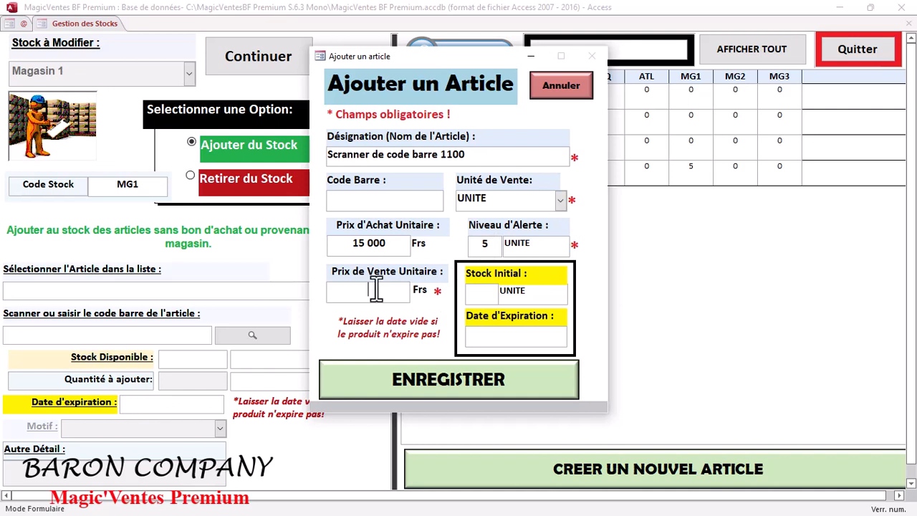
{"action": "type", "text": "25000"}
Step: Save the new article with its initial stock and expiration date left empty, and confirm its creation
{"action": "left_click", "coordinate": [474, 292]}
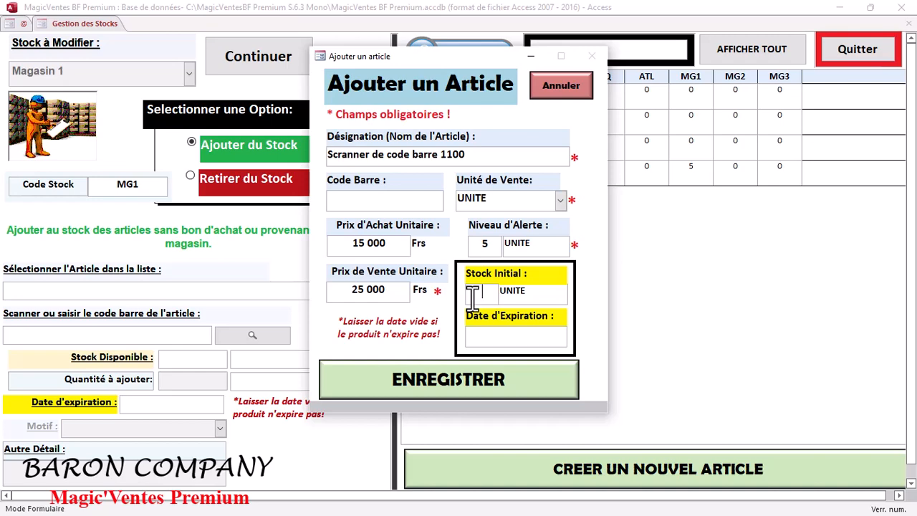
{"action": "left_click", "coordinate": [452, 382]}
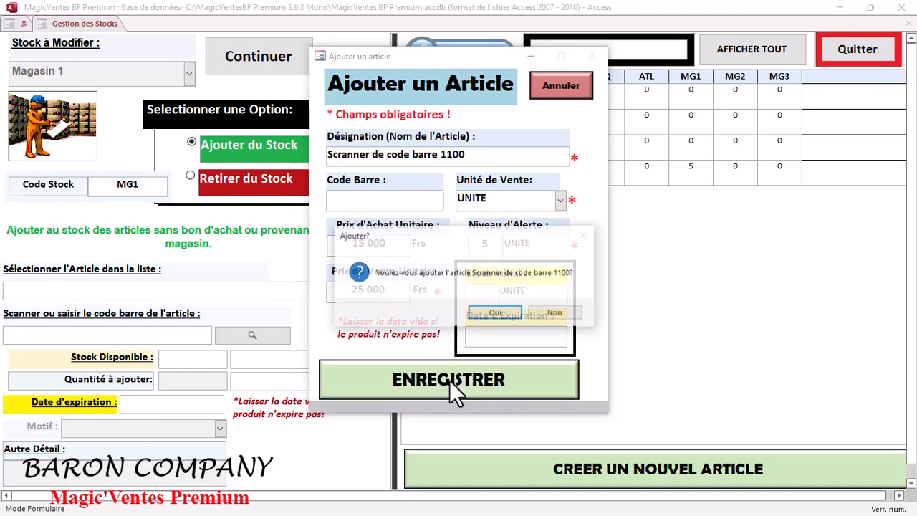
{"action": "left_click", "coordinate": [498, 318]}
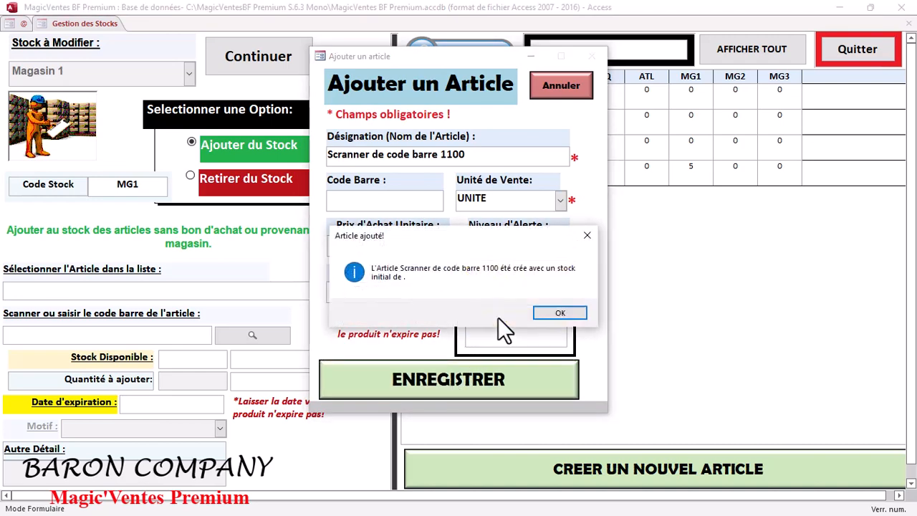
{"action": "left_click", "coordinate": [574, 310]}
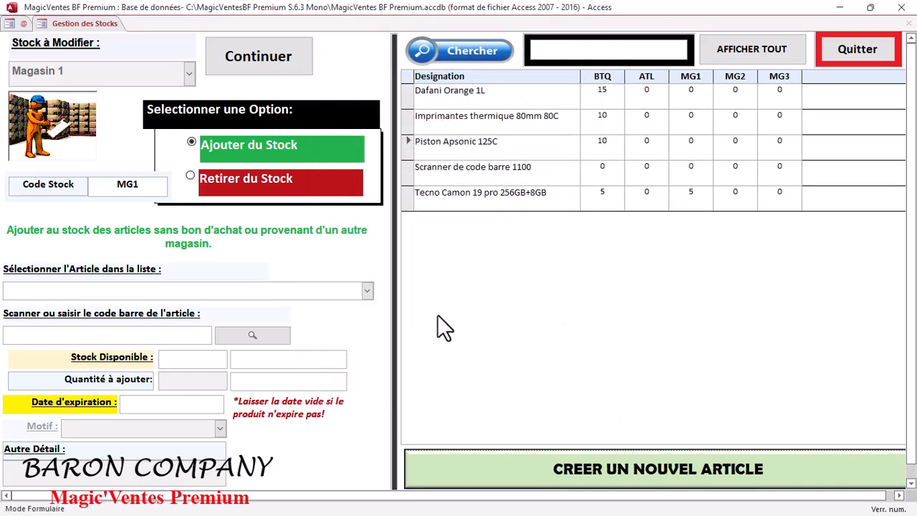
Step: Select Scranner de code barre 1100 as the article for the stock addition in Magasin 1
{"action": "left_click", "coordinate": [370, 294]}
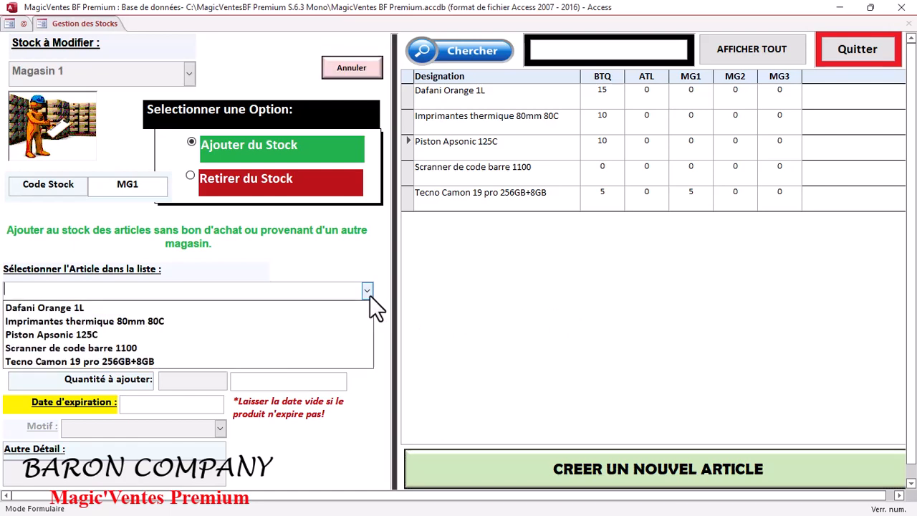
{"action": "left_click", "coordinate": [295, 347]}
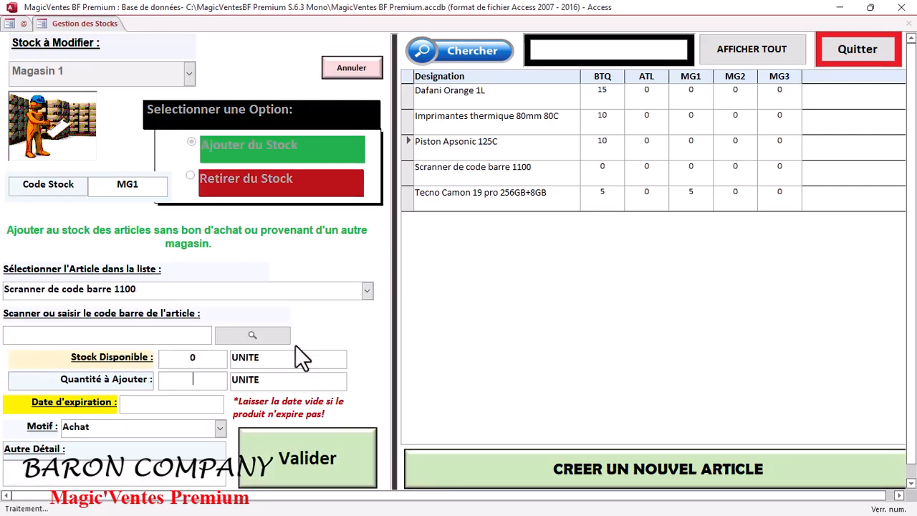